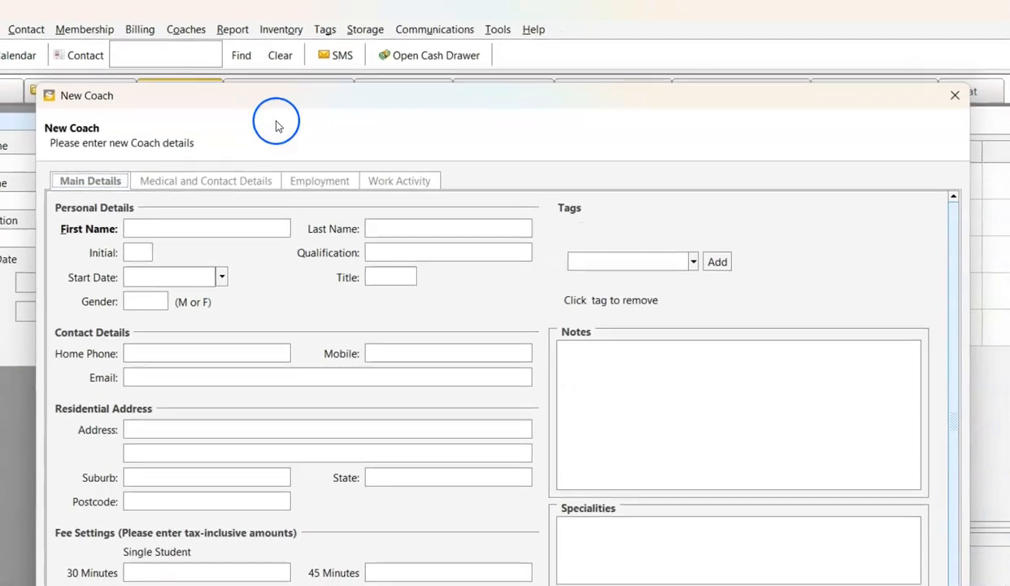
Create a new coach with the coach's first and last name, looking over the medical and employment sections before confirming.
text(David)
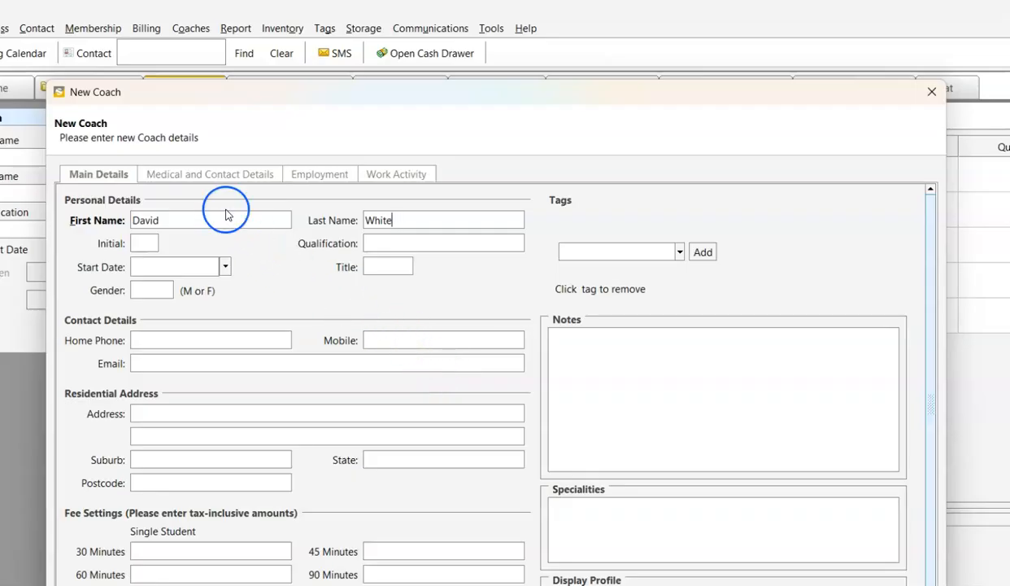
click(229, 179)
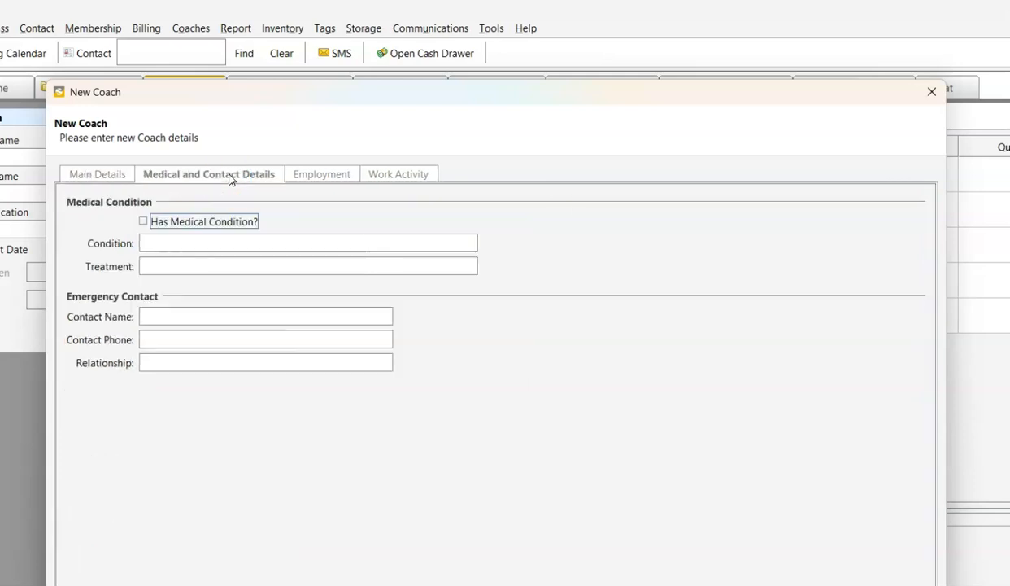
click(322, 178)
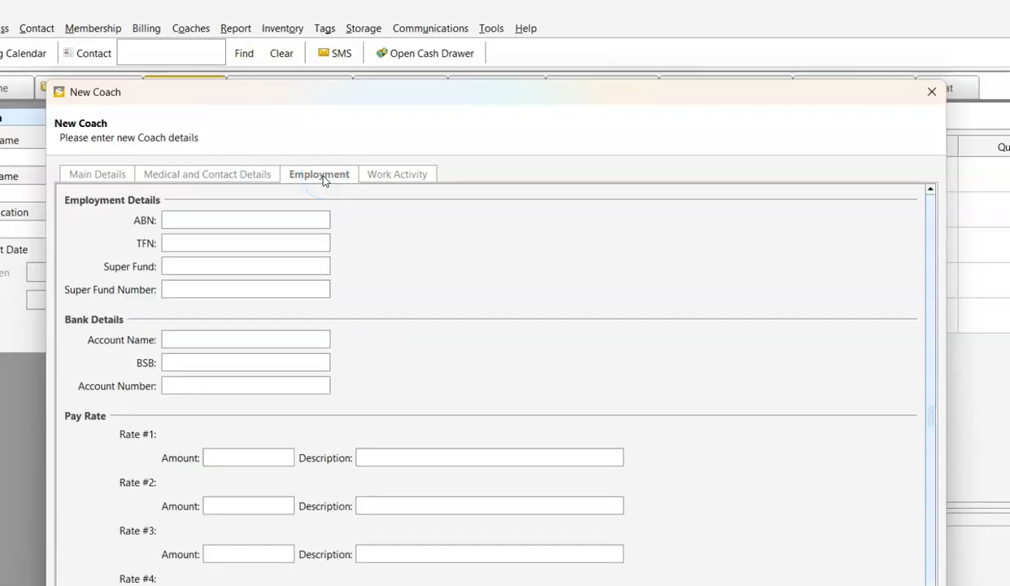
click(97, 176)
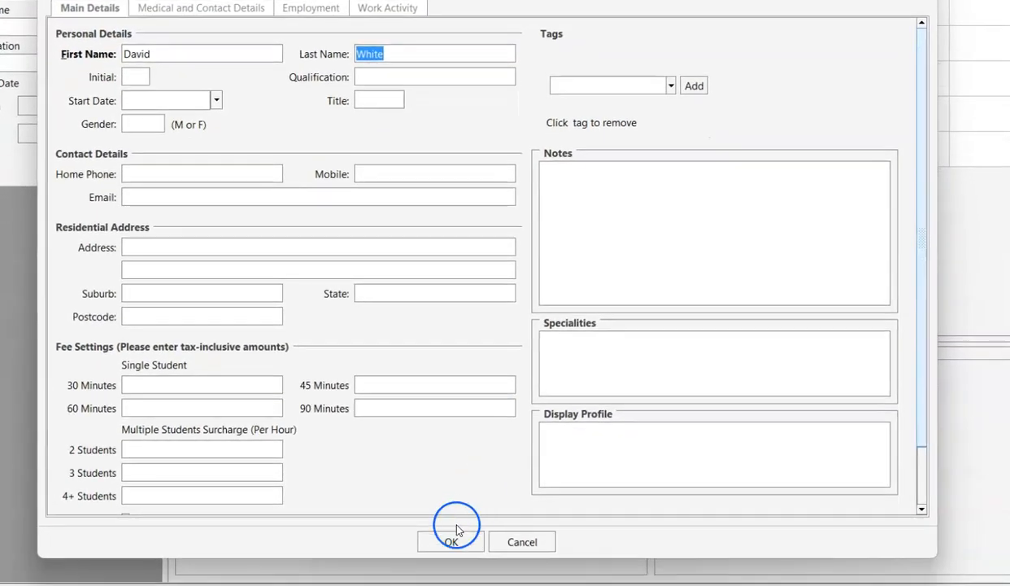
click(449, 542)
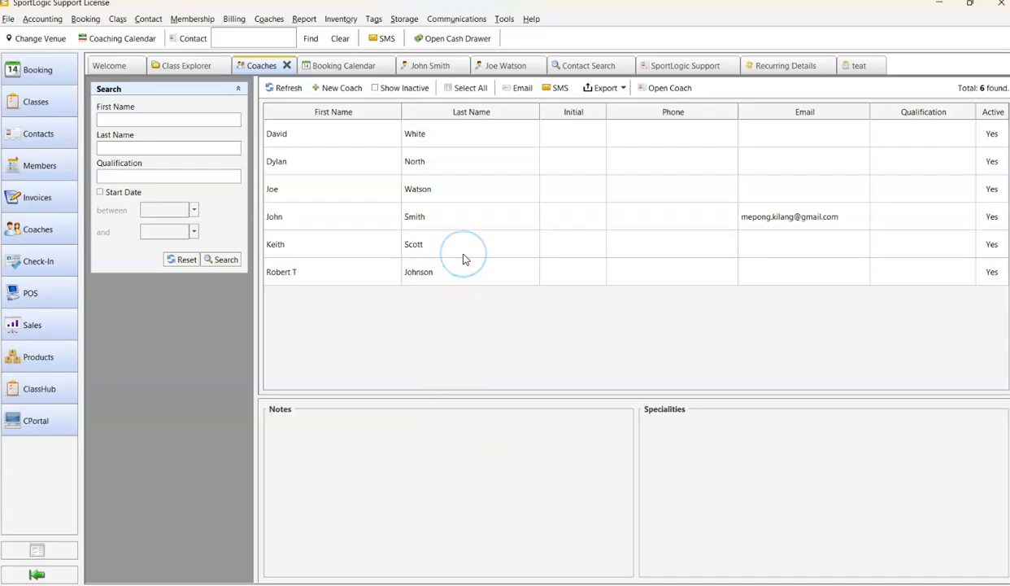
In the new coach's record, set single-student fees to 60 for 30 minutes and 100 for 60 minutes, with a 20 two-student surcharge.
double_click(467, 135)
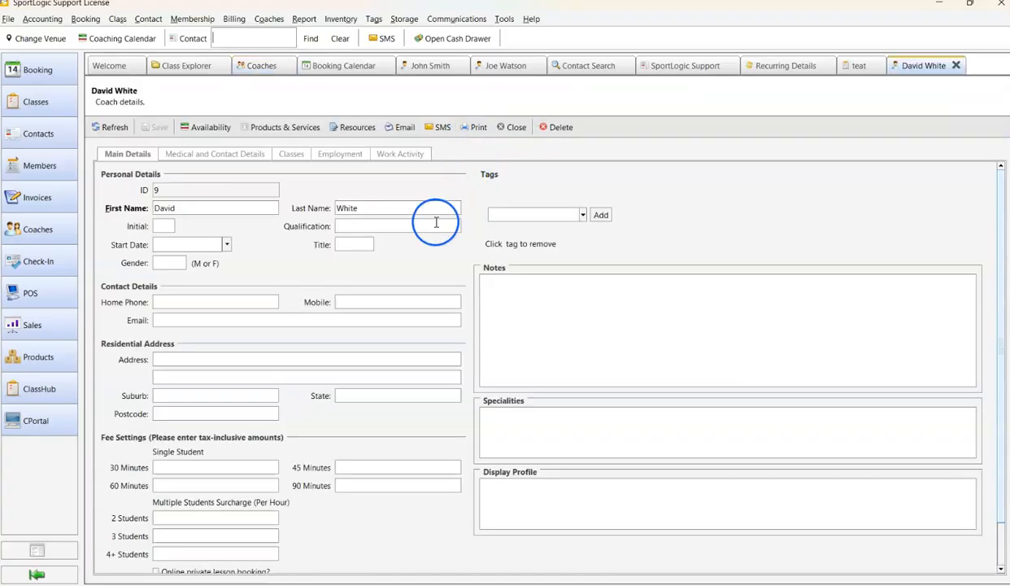
click(133, 155)
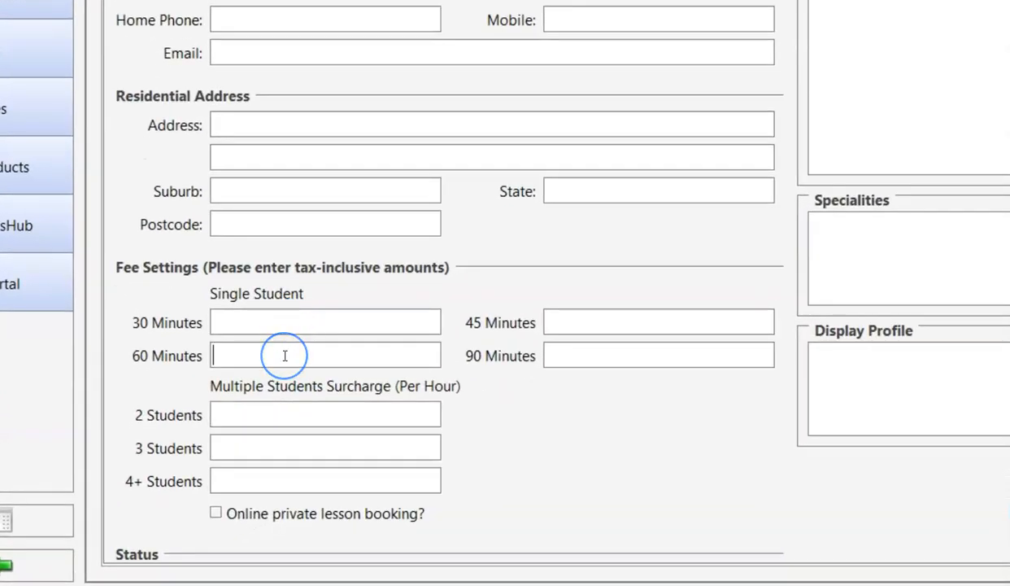
click(279, 326)
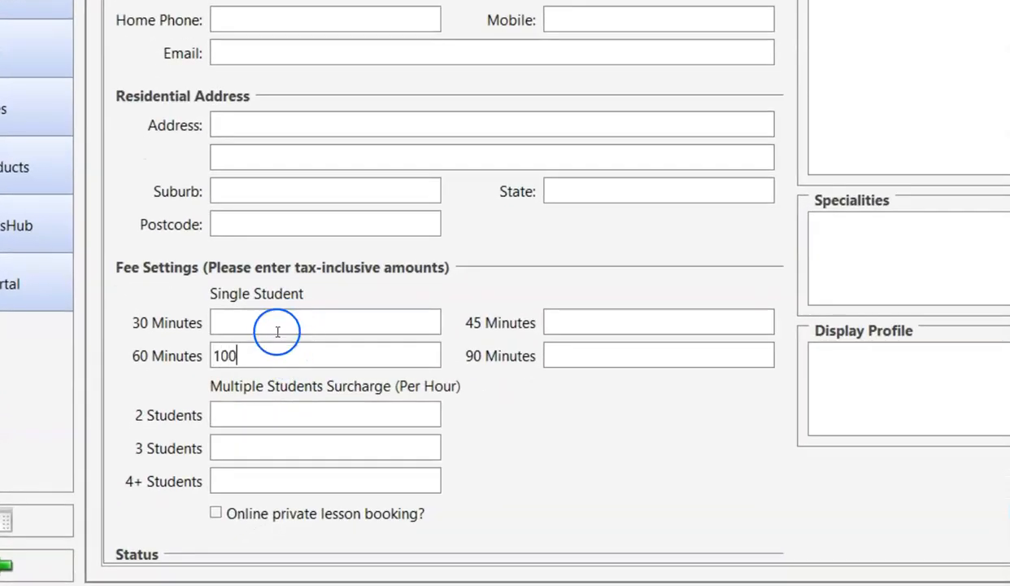
text(60)
click(278, 329)
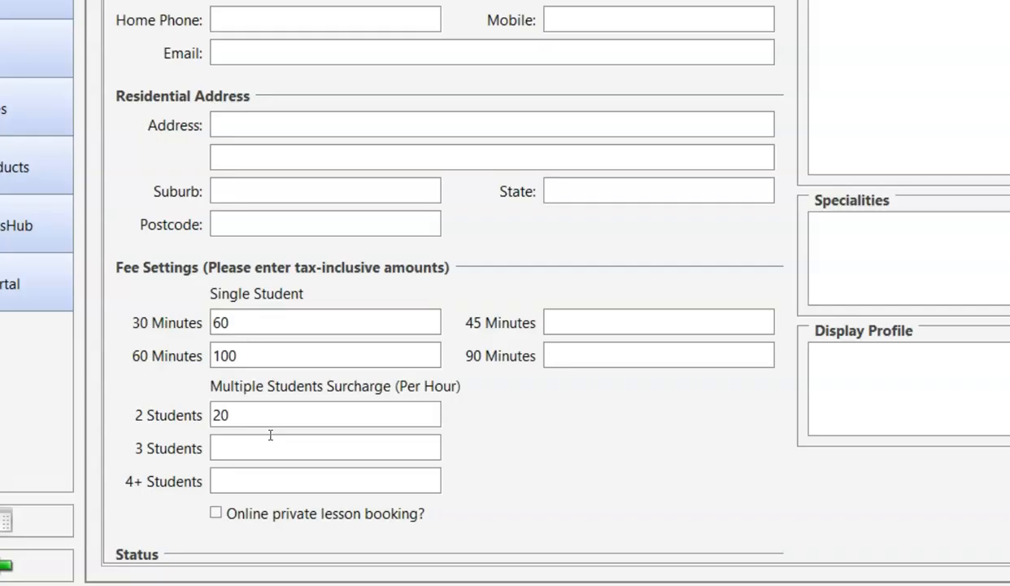
click(270, 441)
click(271, 472)
scroll(360, 358, down, 1)
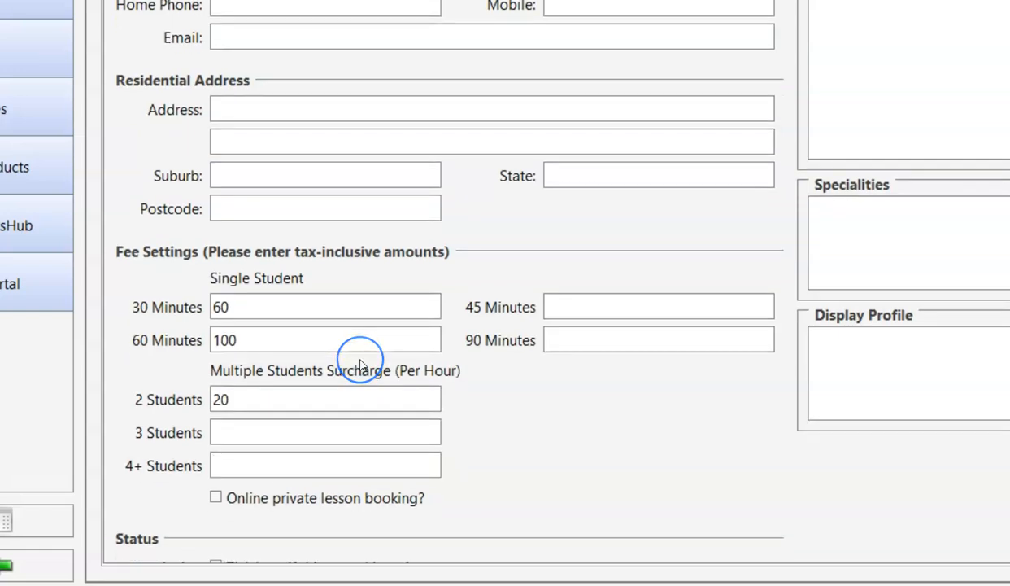
scroll(361, 365, up, 1)
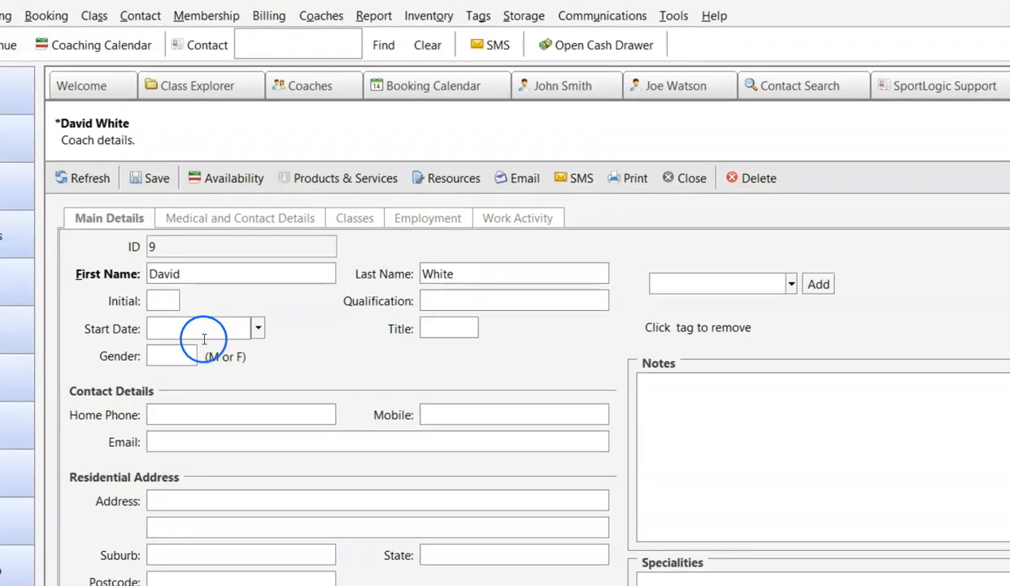
Create an ongoing availability rule for the coach on Wednesdays from 6:00 AM until 6:00 PM.
click(225, 178)
click(115, 172)
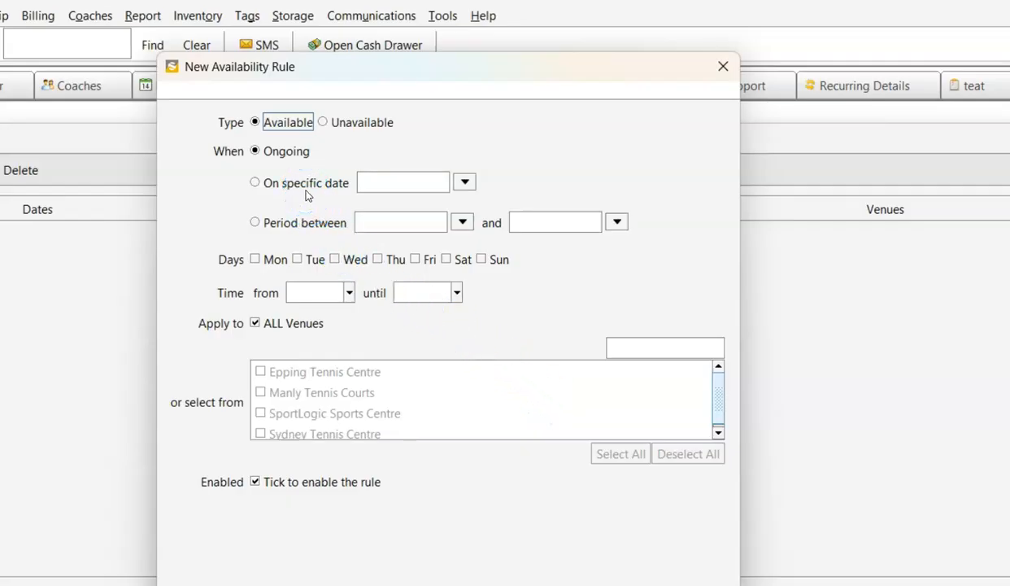
click(335, 260)
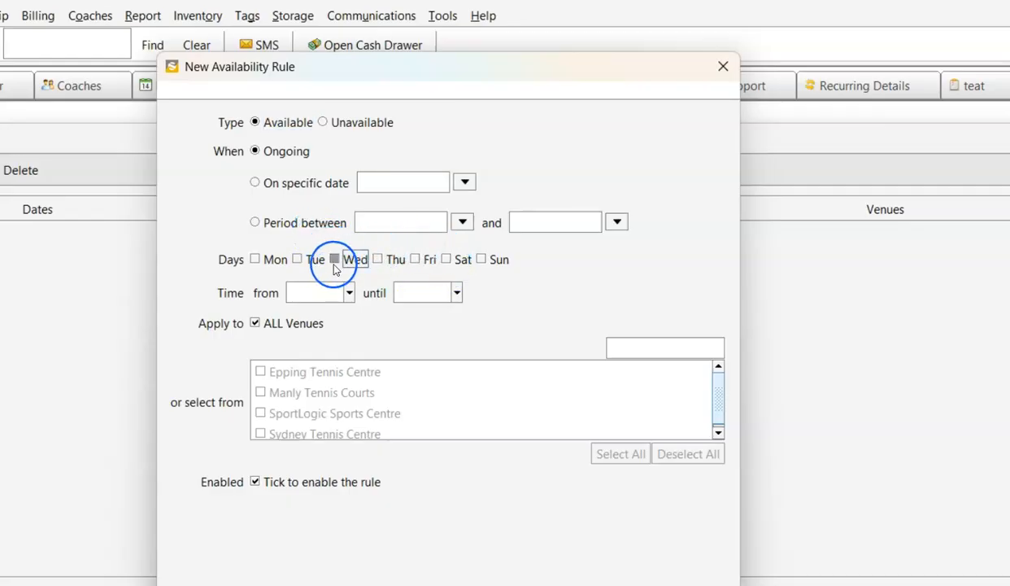
click(349, 292)
click(336, 333)
click(456, 294)
drag(456, 333, 458, 372)
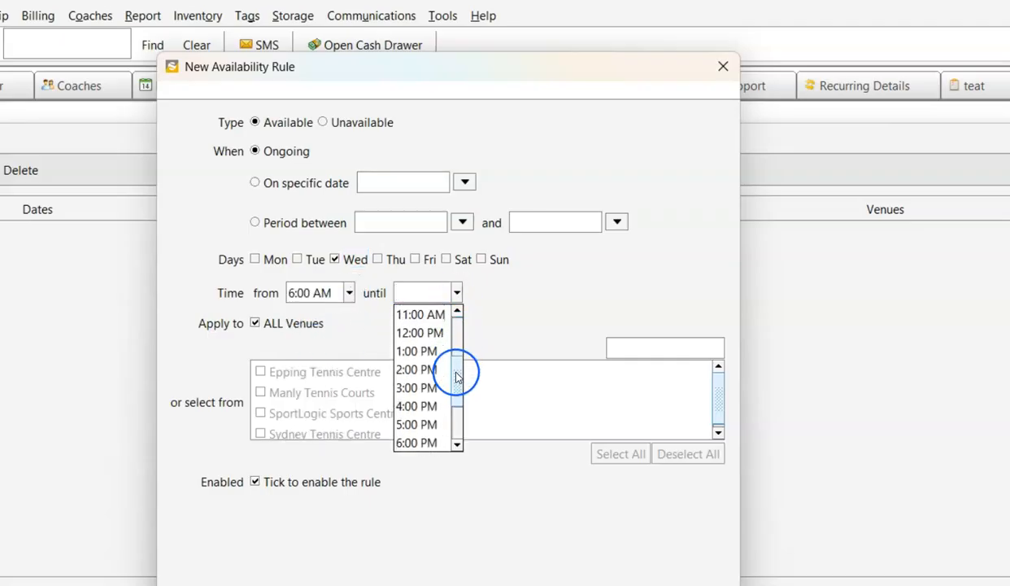
click(424, 442)
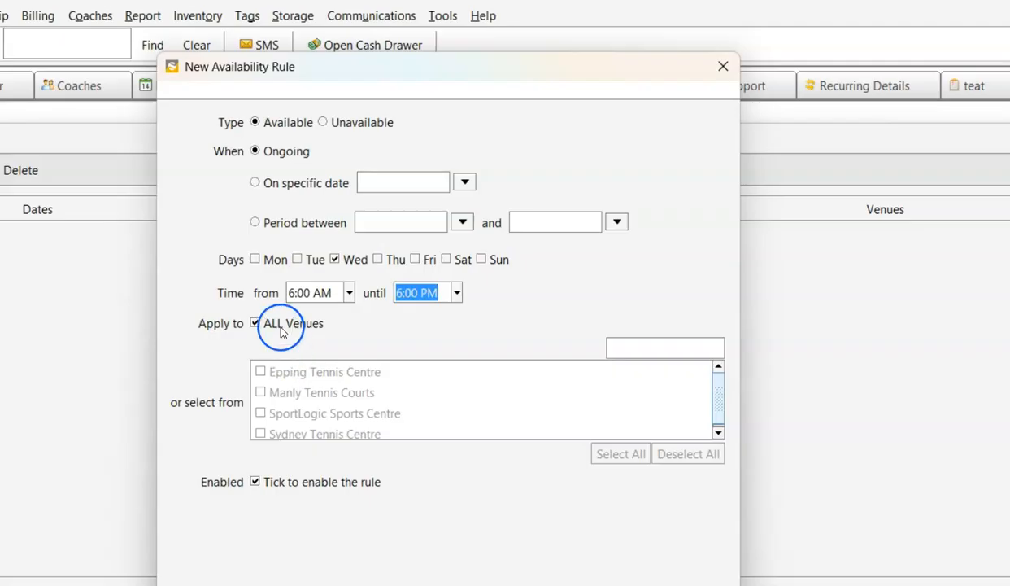
Limit the availability rule to SportLogic Sports Centre instead of all venues, and save the rule and the coach record.
click(260, 324)
click(260, 413)
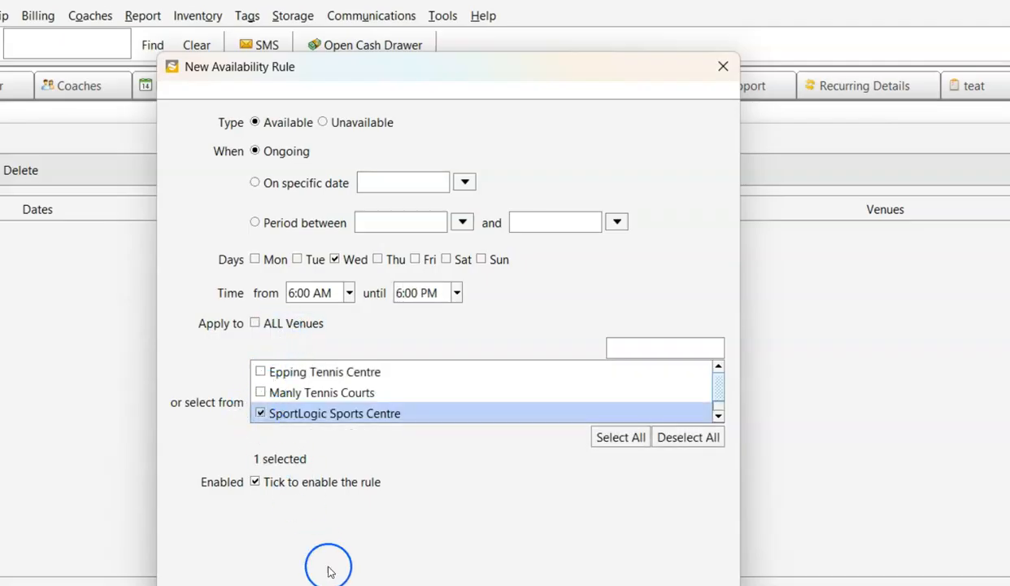
click(407, 558)
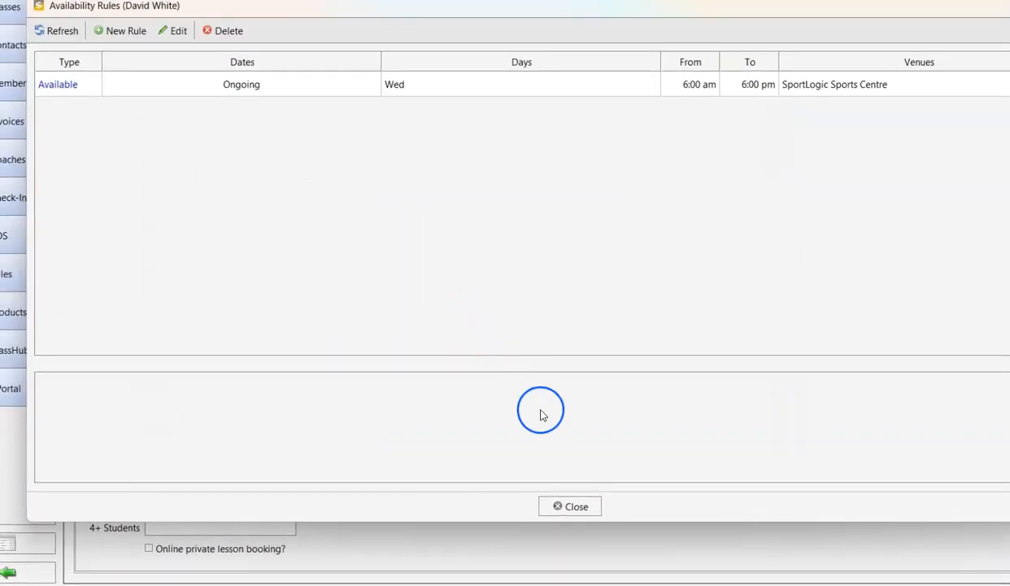
click(584, 507)
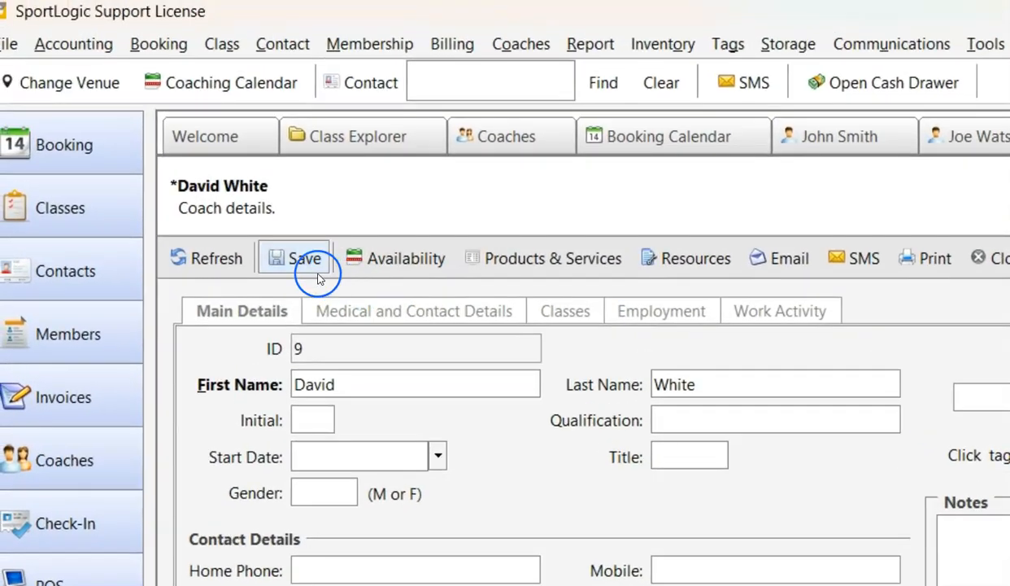
click(299, 259)
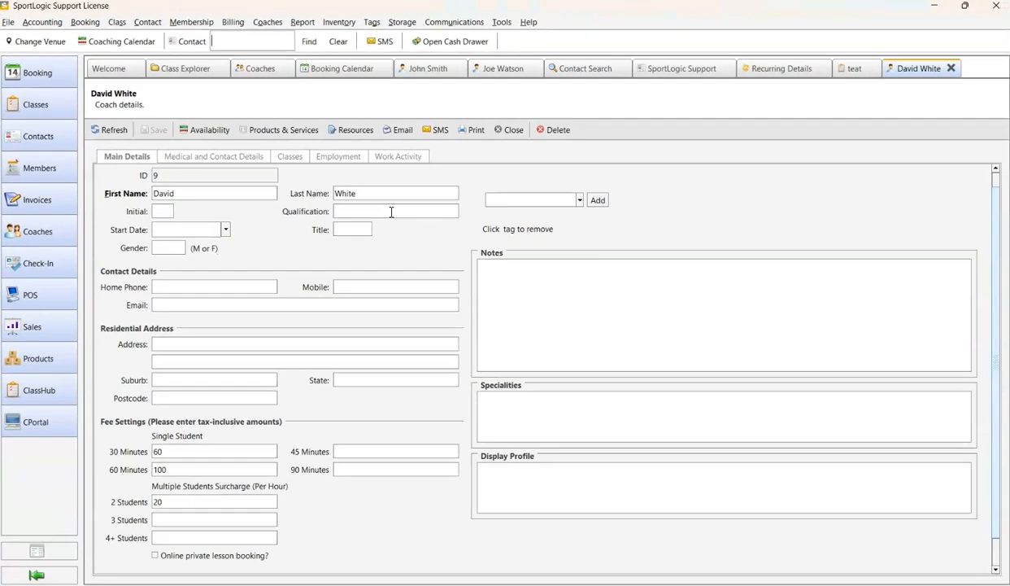
Start a coaching lesson booking on Court 4 at 9:00 AM on Wednesday, 6 Aug 2025 in the booking calendar.
click(49, 76)
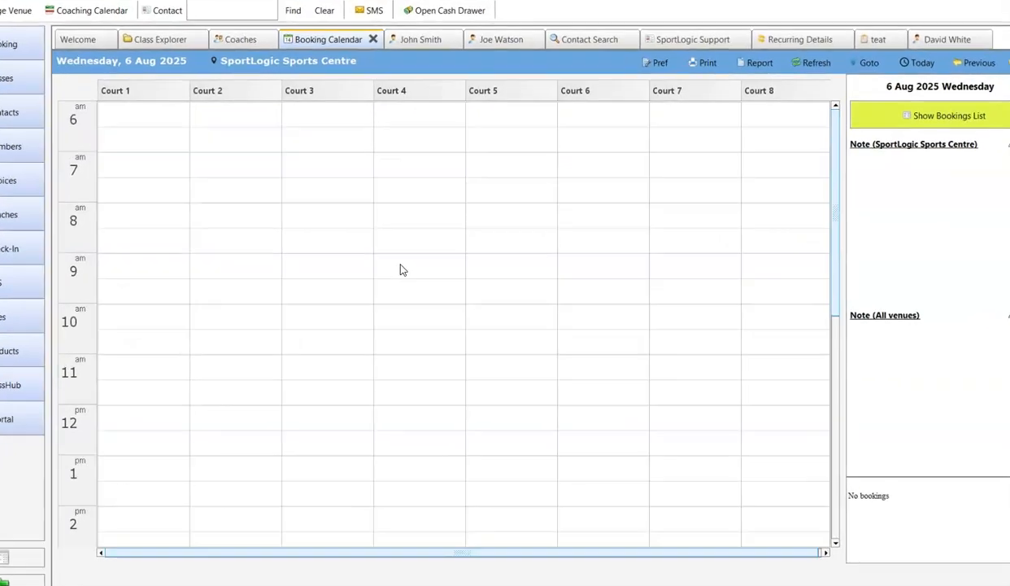
click(409, 283)
click(448, 338)
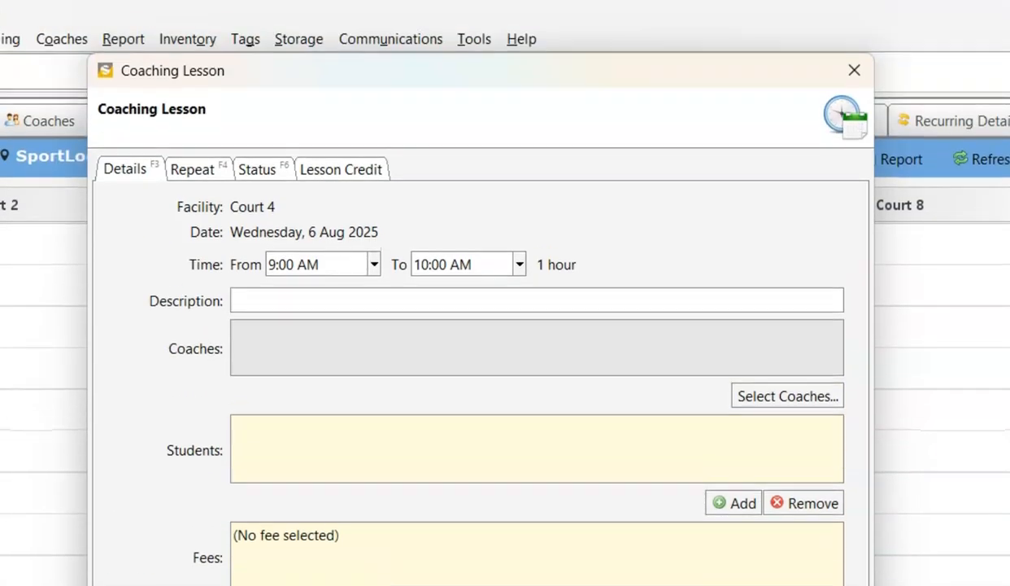
drag(587, 67, 604, 45)
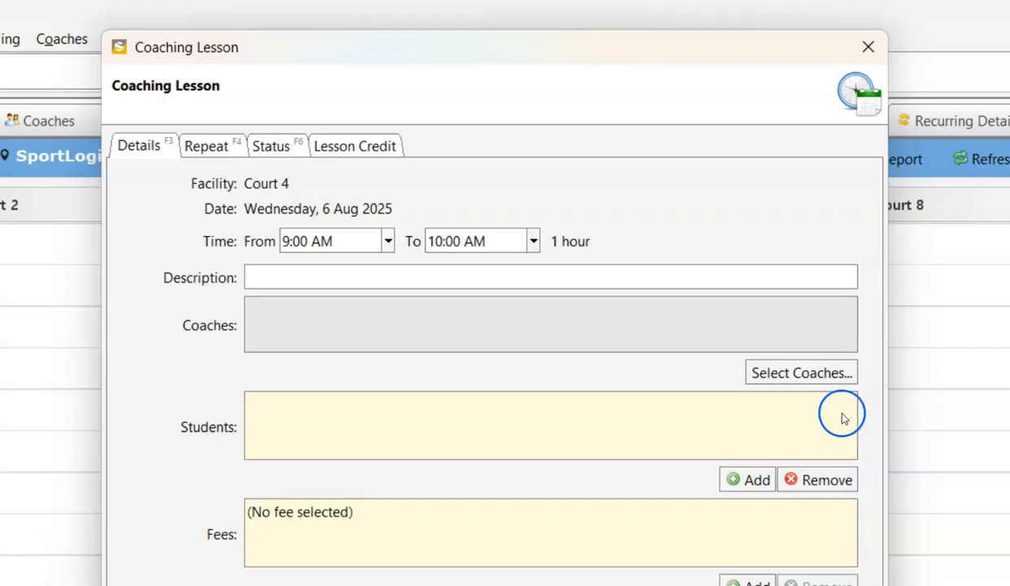
Assign the newly created coach to the lesson from the list of available coaches.
click(776, 375)
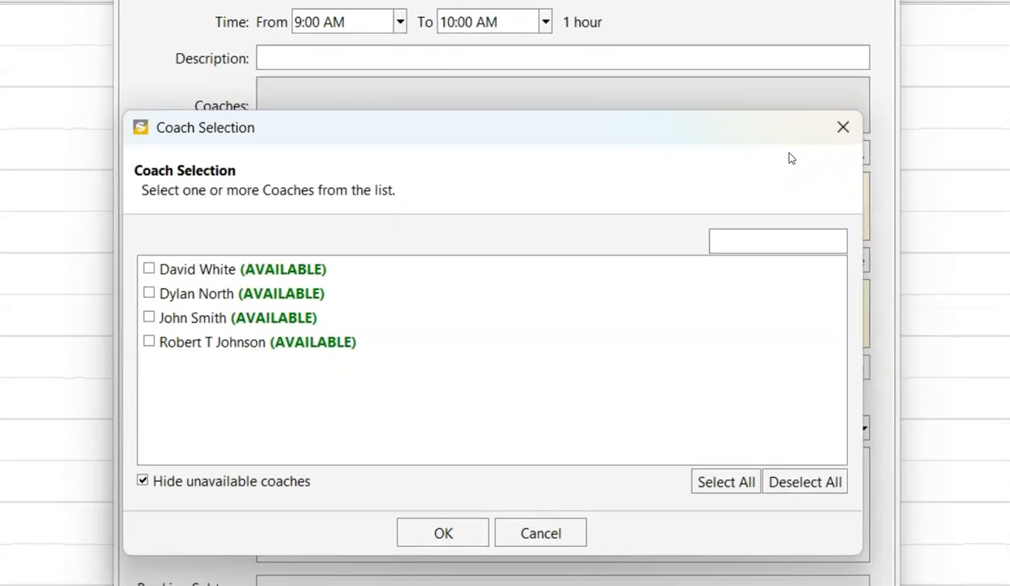
click(224, 276)
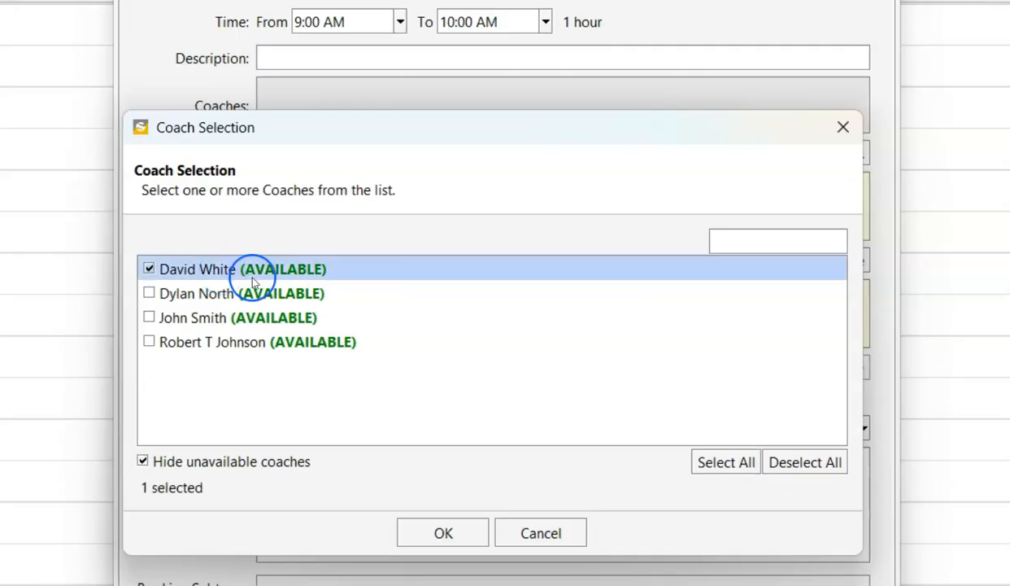
click(441, 533)
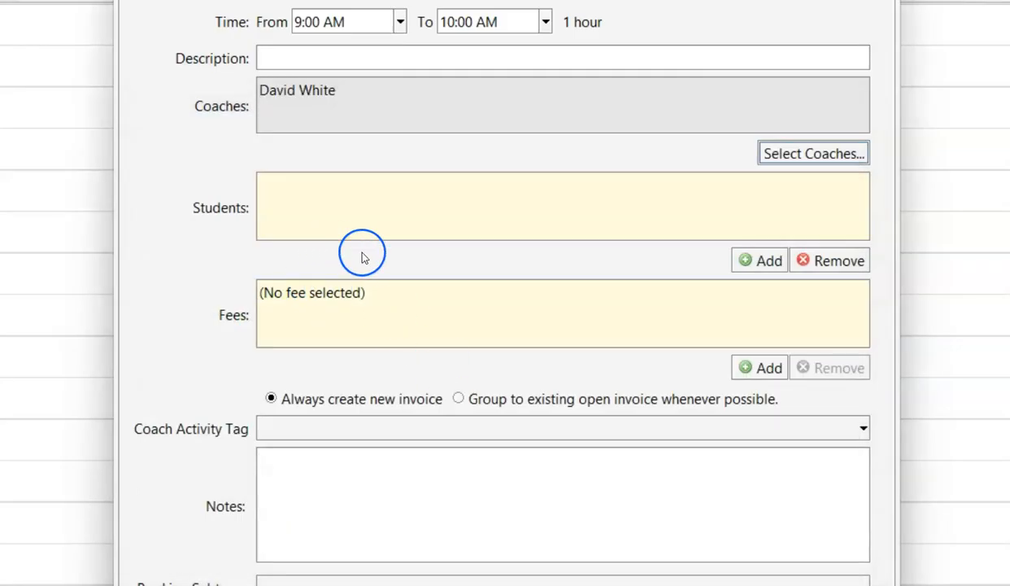
Add the student found by first name who has a separate bill-to contact, and apply the coach's $100.00 1 hour lesson fee.
click(763, 260)
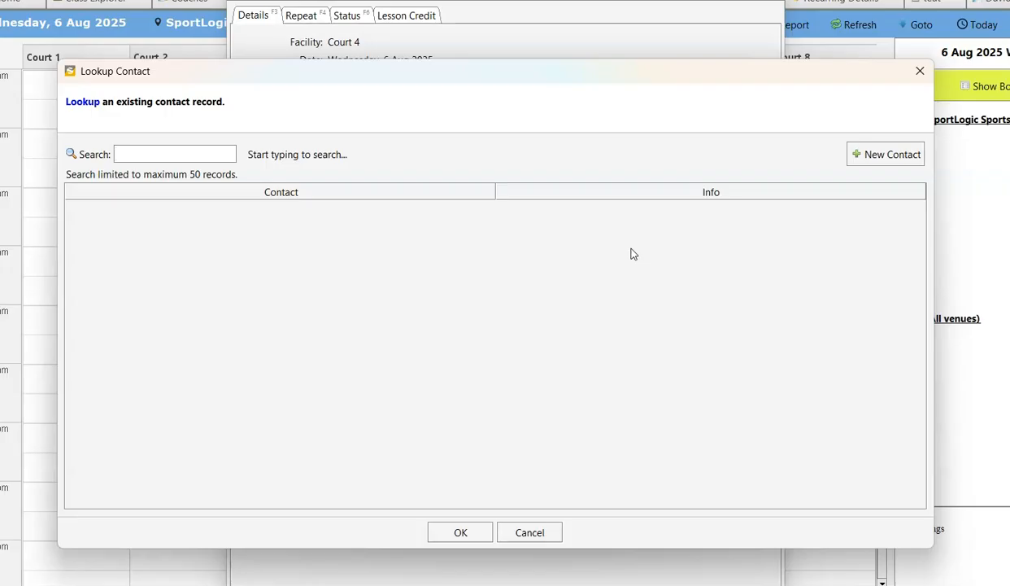
text(Adrian)
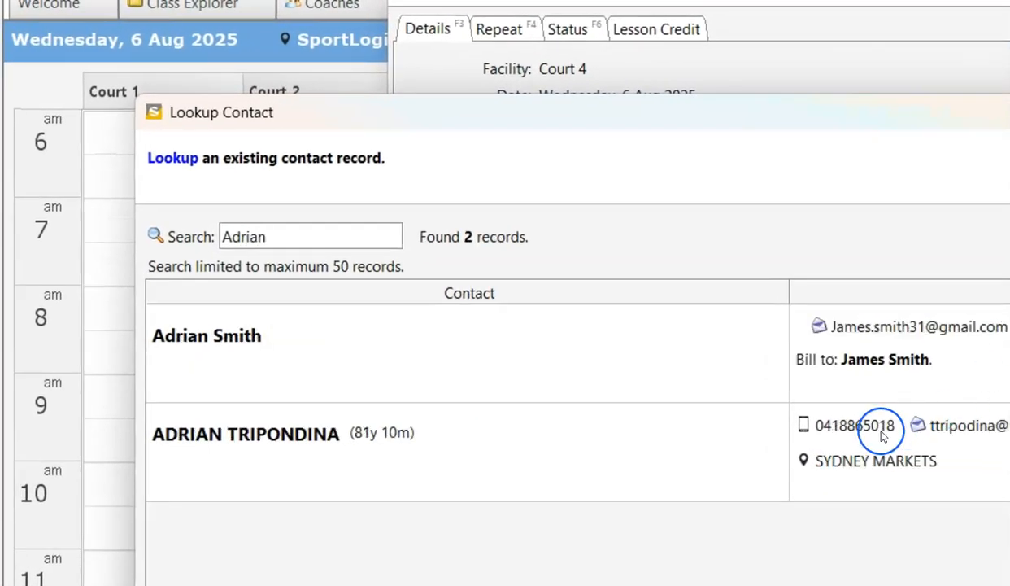
click(590, 387)
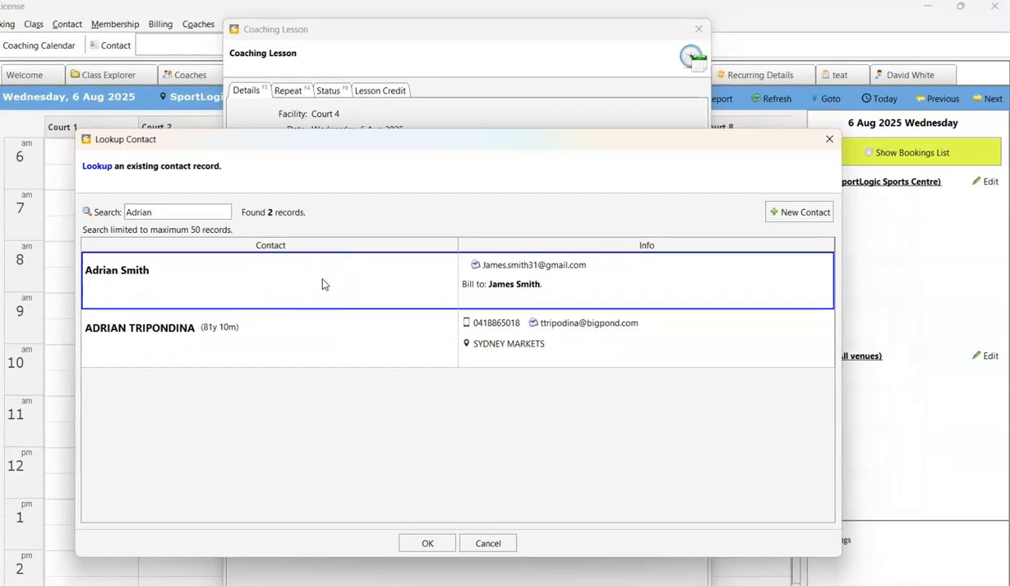
double_click(322, 283)
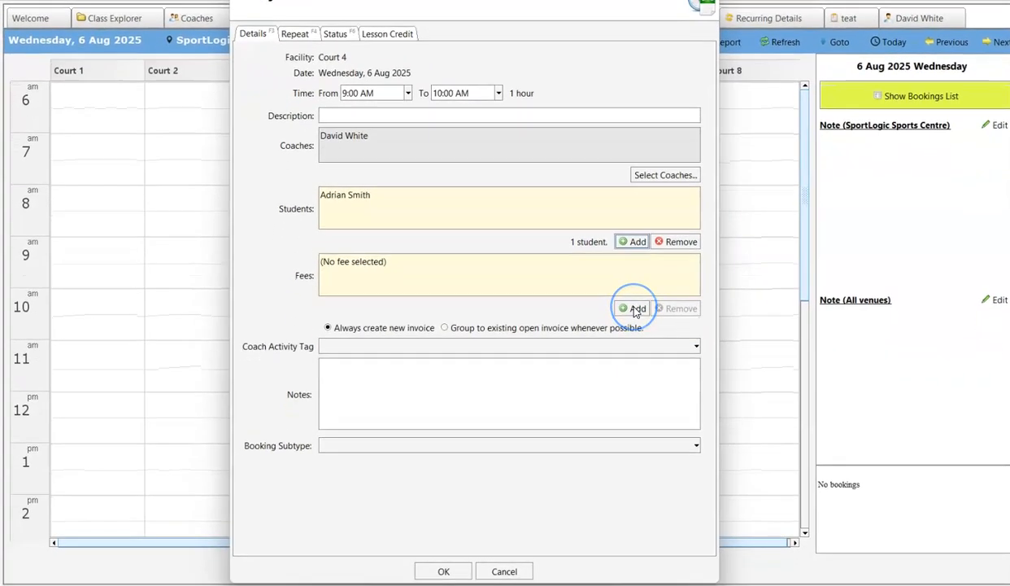
click(635, 315)
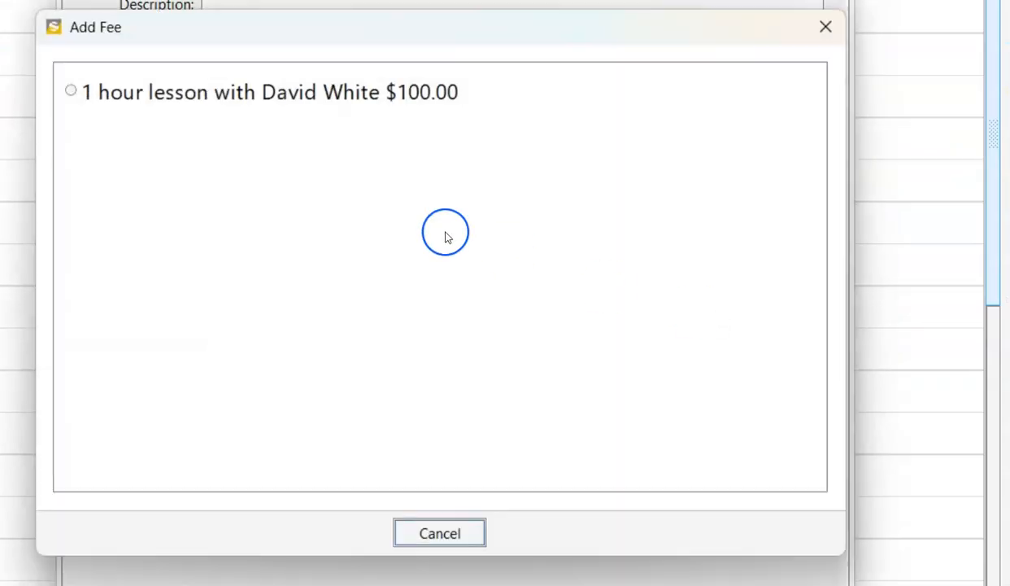
click(196, 89)
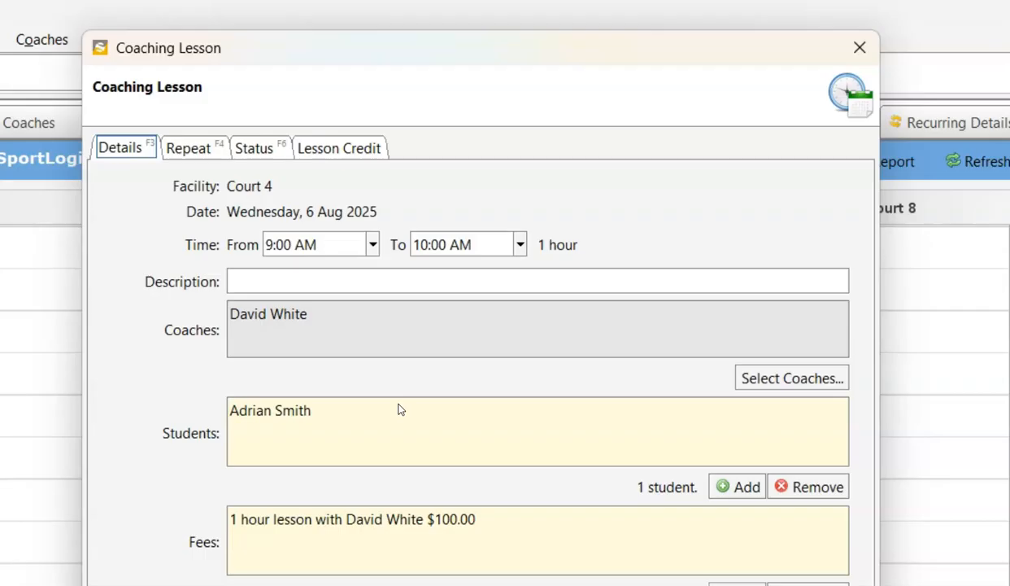
Set the lesson to repeat weekly every Wednesday, ending on 31 October 2025.
click(181, 149)
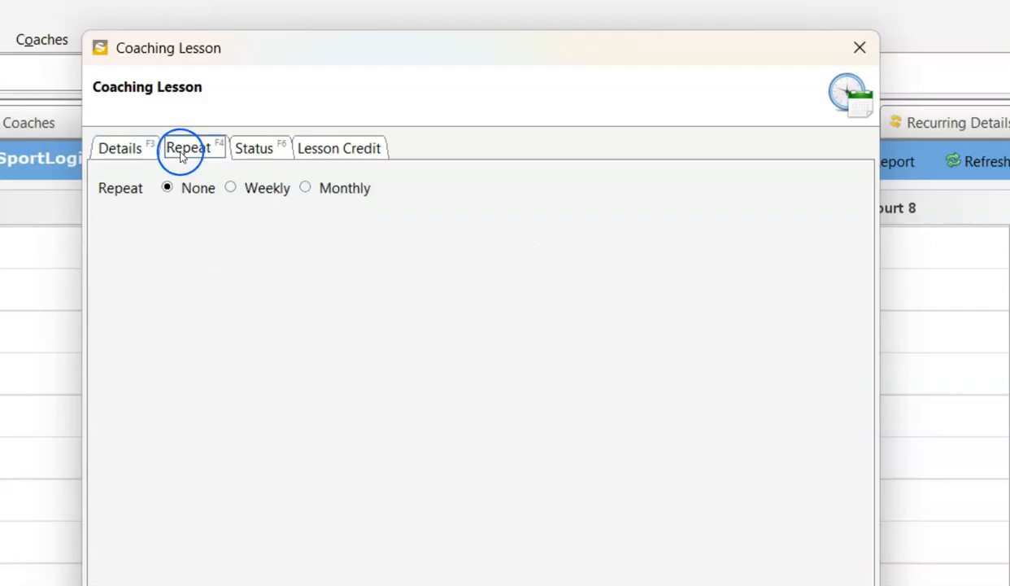
click(247, 190)
click(358, 258)
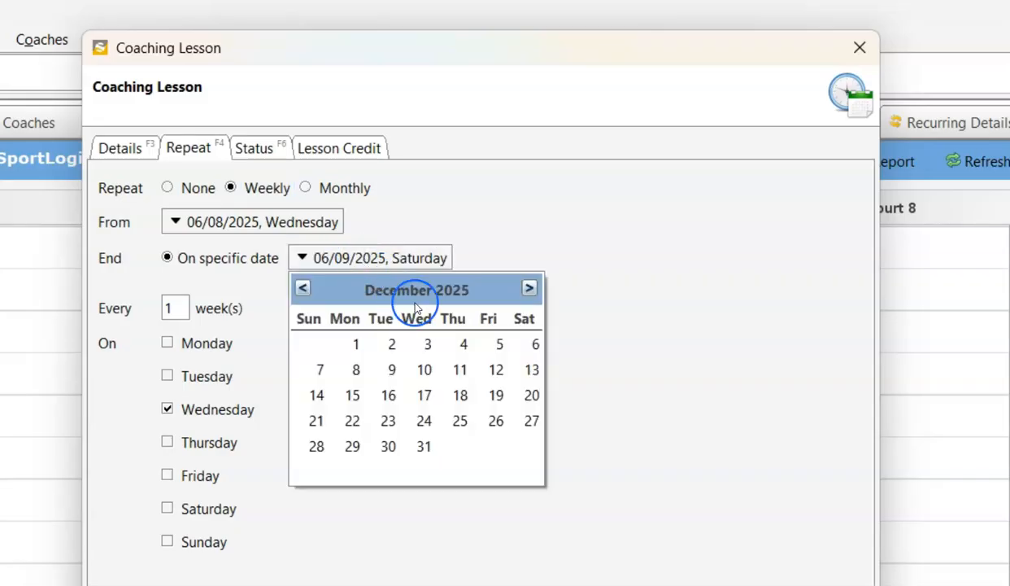
click(302, 287)
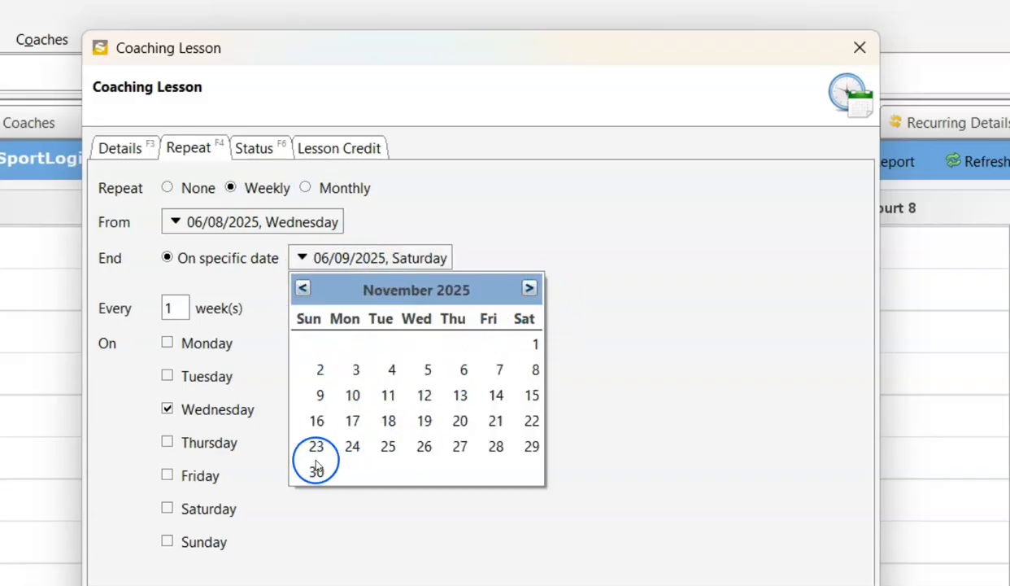
click(302, 287)
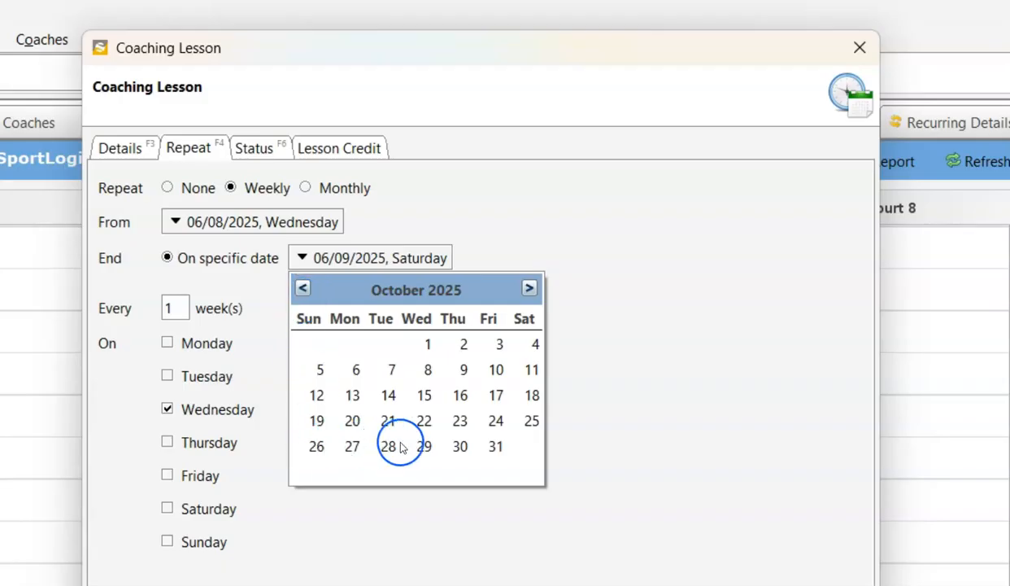
click(496, 446)
Set the lesson's invoicing to always create a new invoice, and save the coaching lesson booking.
click(122, 144)
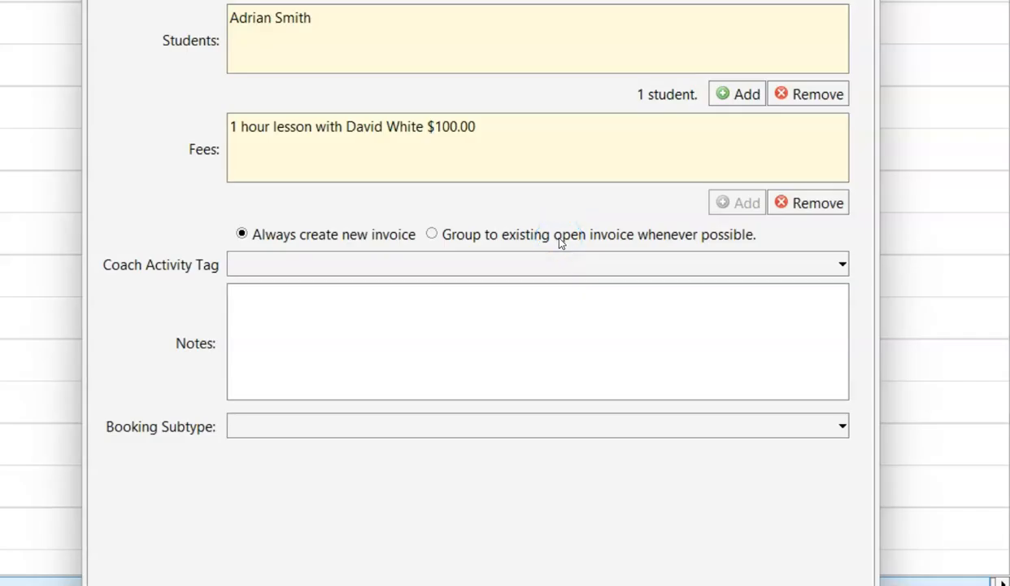
click(470, 234)
click(285, 236)
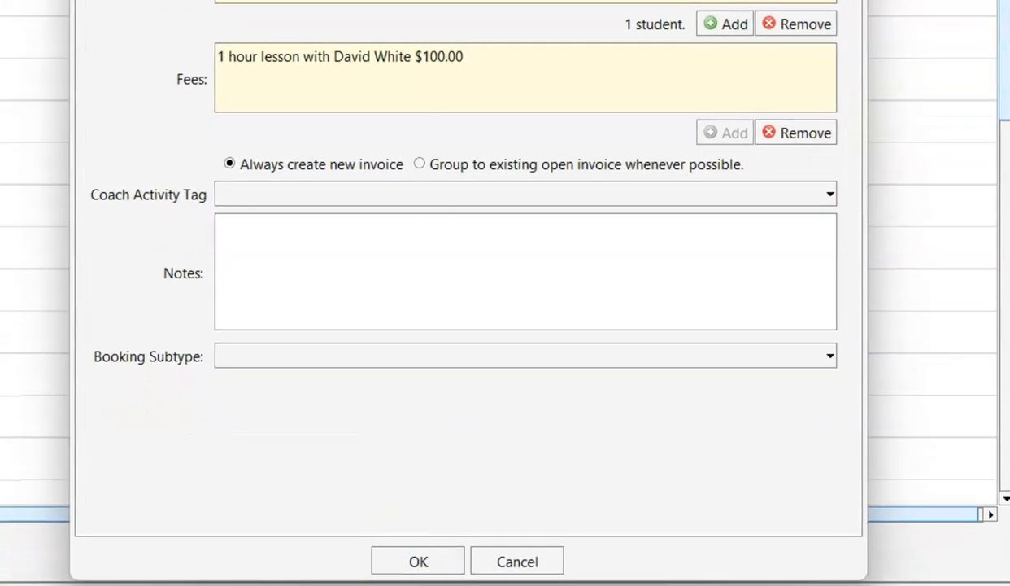
click(410, 558)
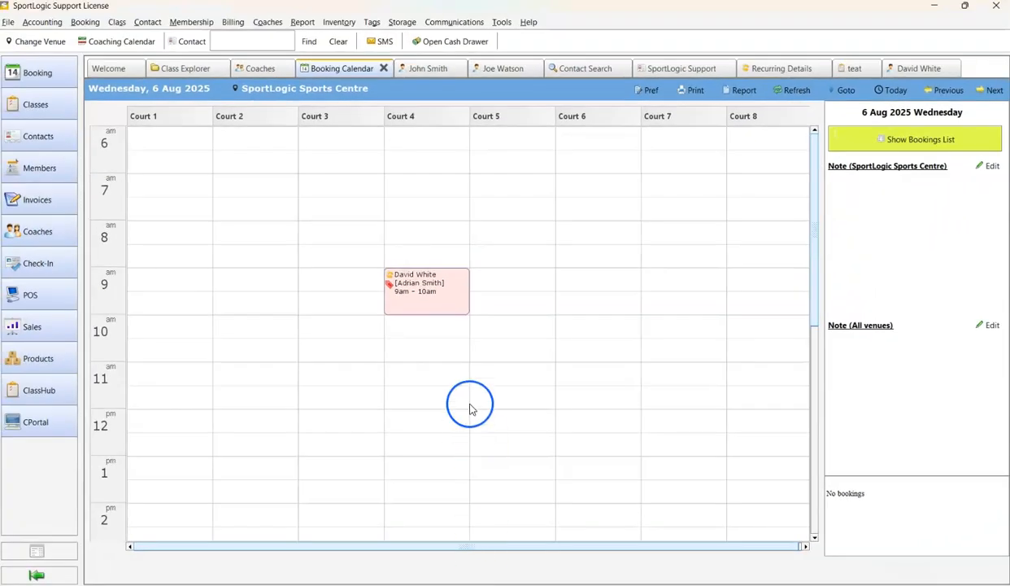
Open the recurring bookings of the 9 AM Court 4 lesson and examine the invoice of each weekly booking.
click(480, 360)
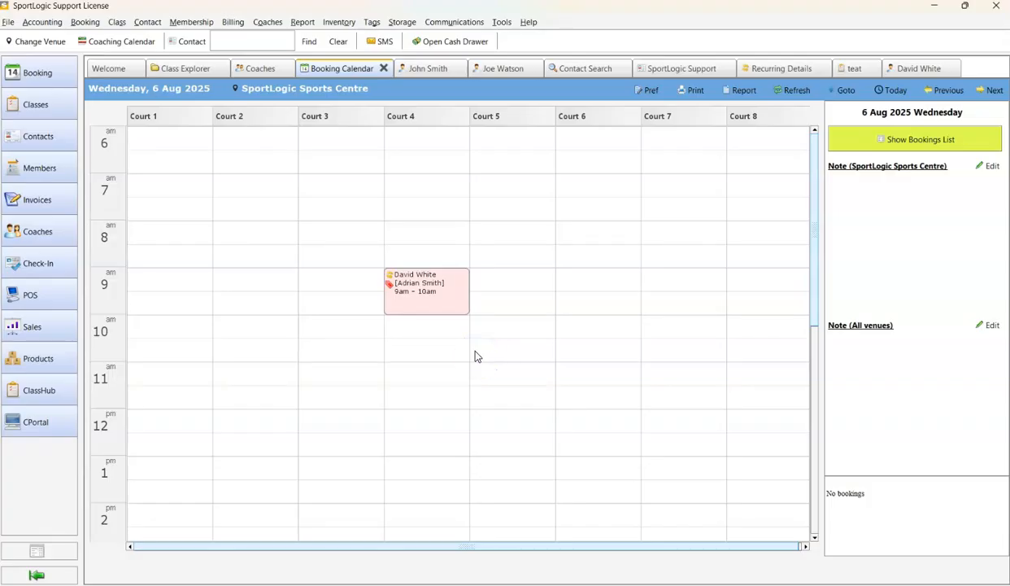
click(430, 275)
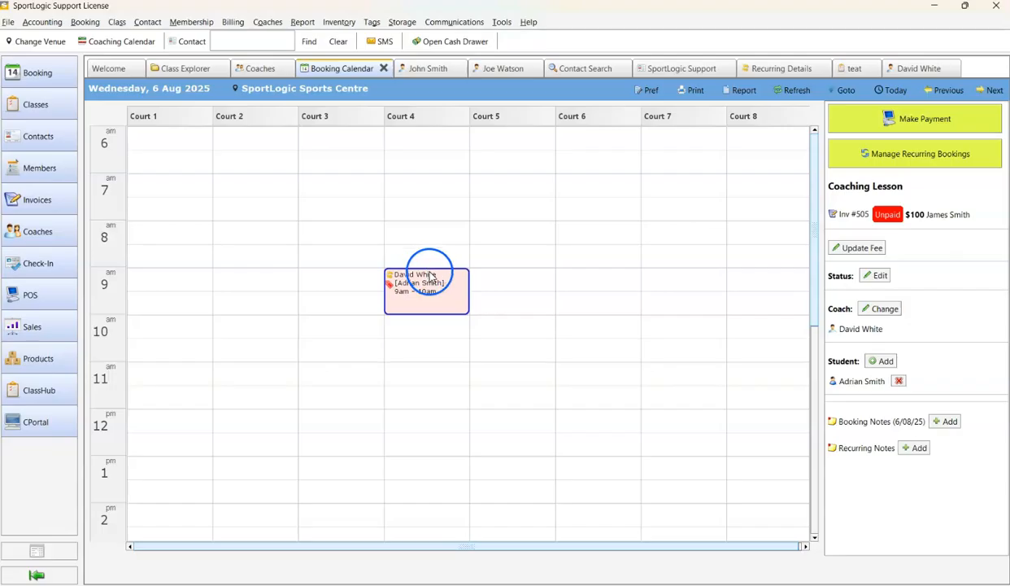
click(917, 156)
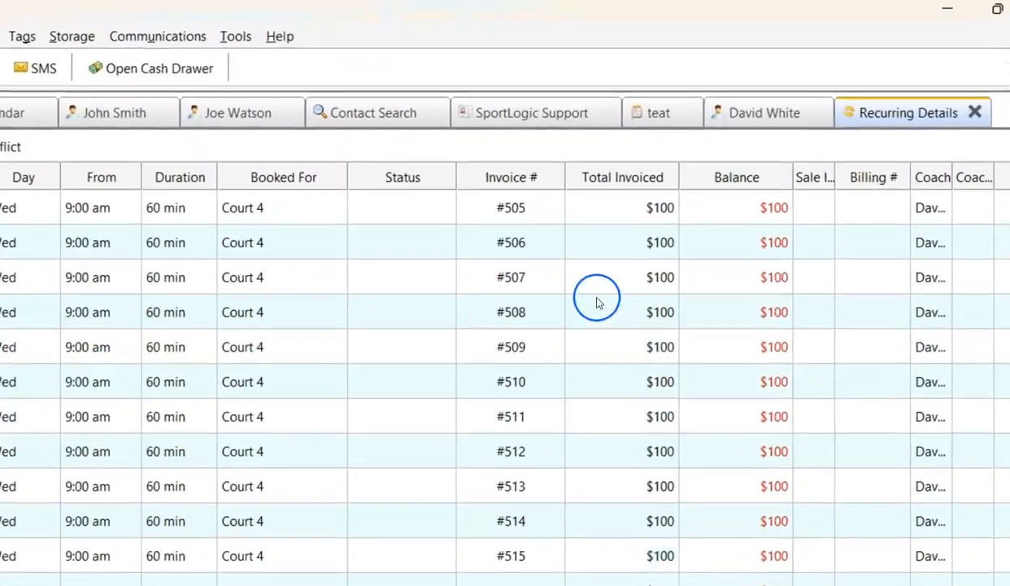
click(668, 129)
click(545, 241)
click(547, 277)
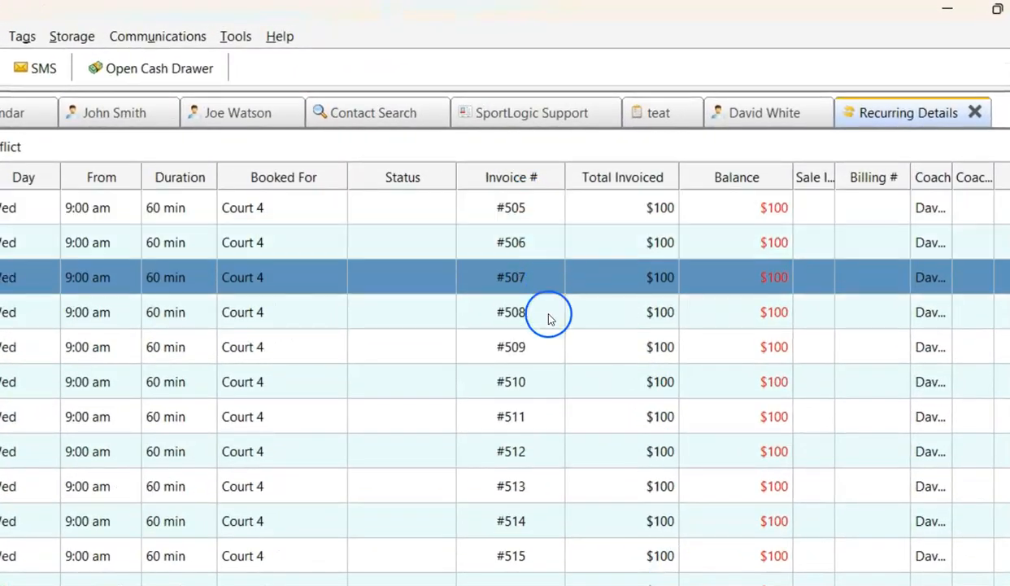
click(548, 317)
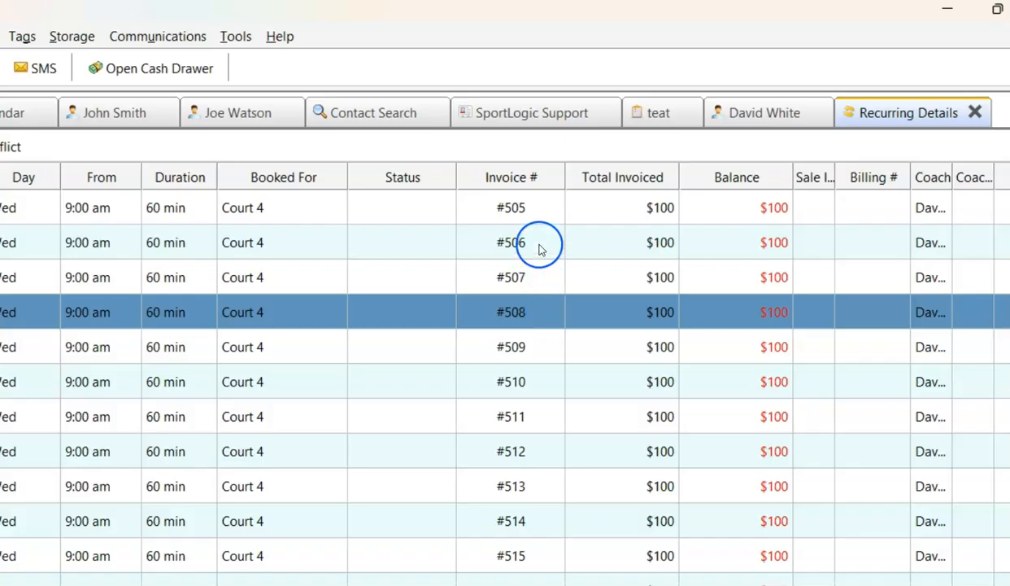
Select the 6 Aug, 20 Aug, 3 Sep, 17 Sep and 24 Sep bookings, review the actions for selected bookings, and close the recurring details.
click(541, 208)
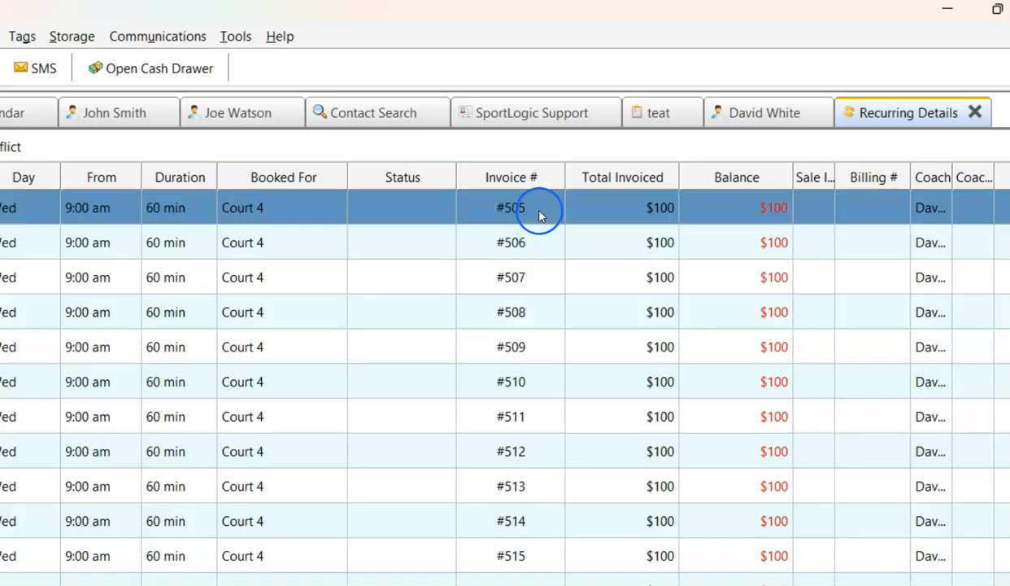
ctrl+click(535, 281)
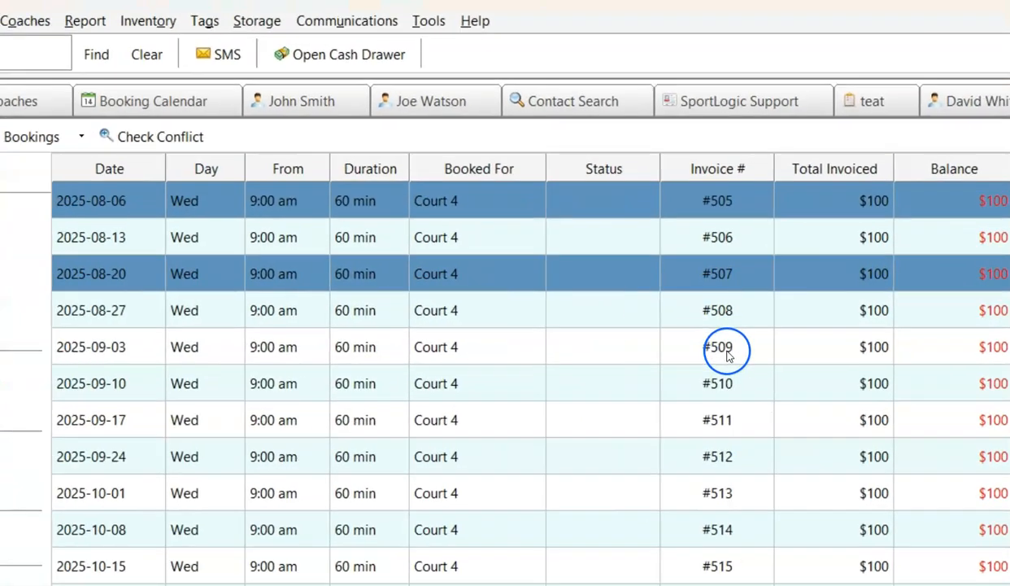
ctrl+click(514, 350)
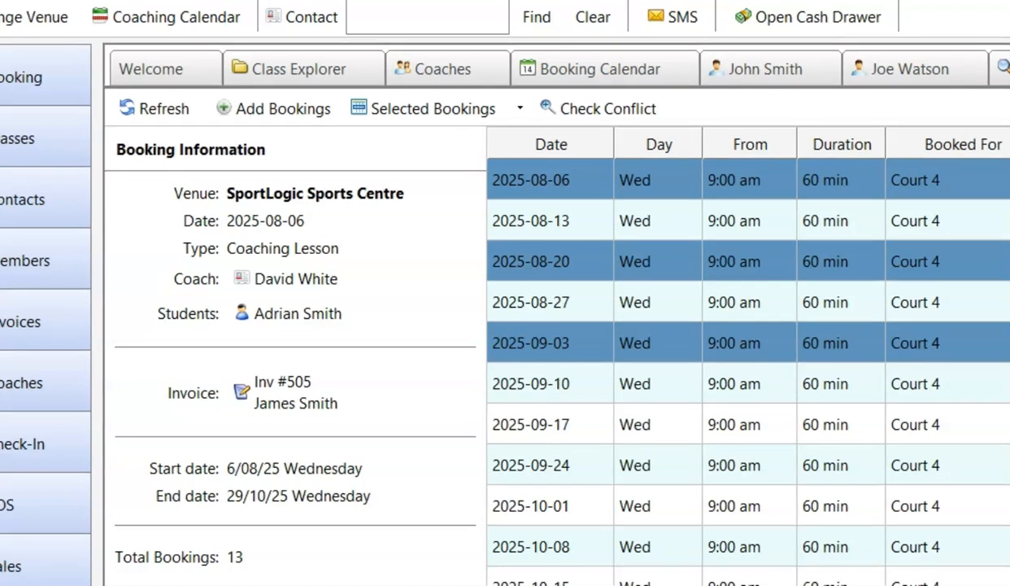
ctrl+click(634, 466)
click(406, 110)
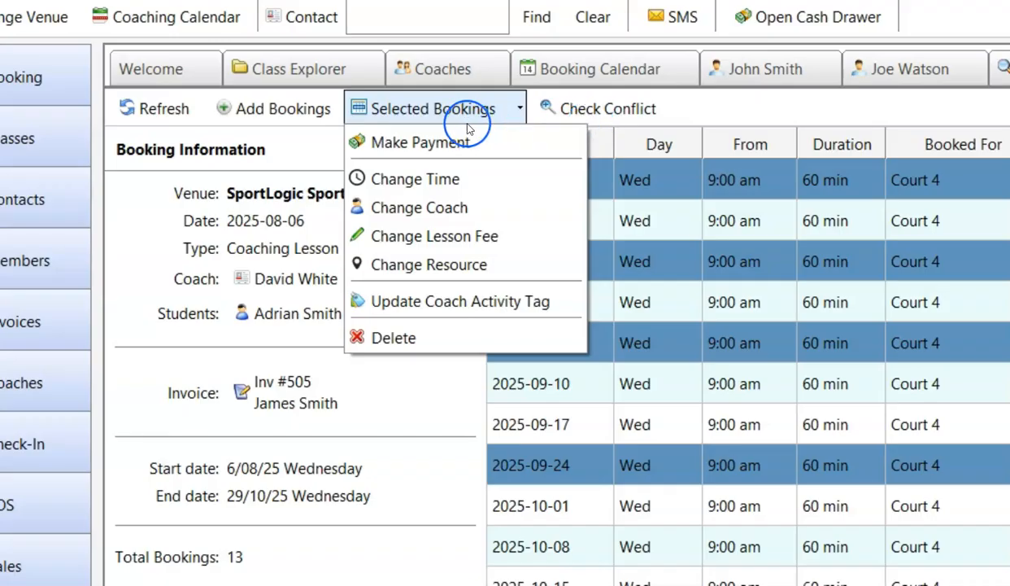
ctrl+click(981, 424)
click(488, 109)
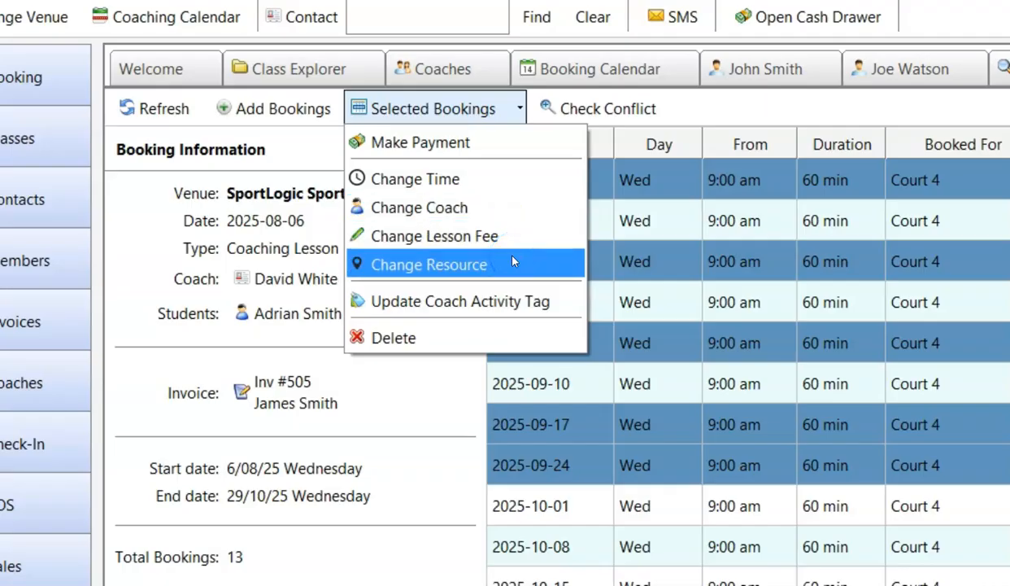
click(507, 342)
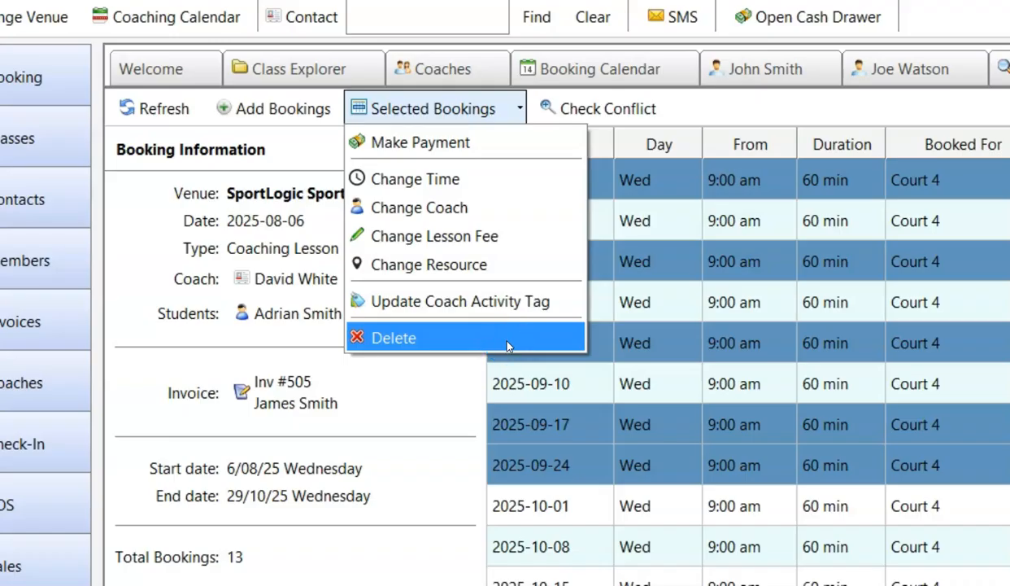
click(879, 480)
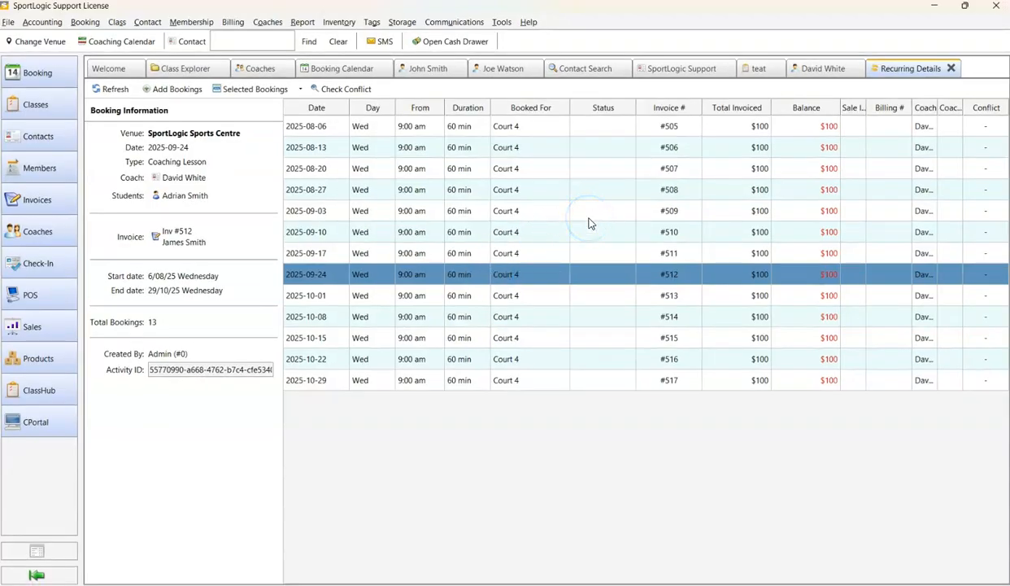
click(951, 69)
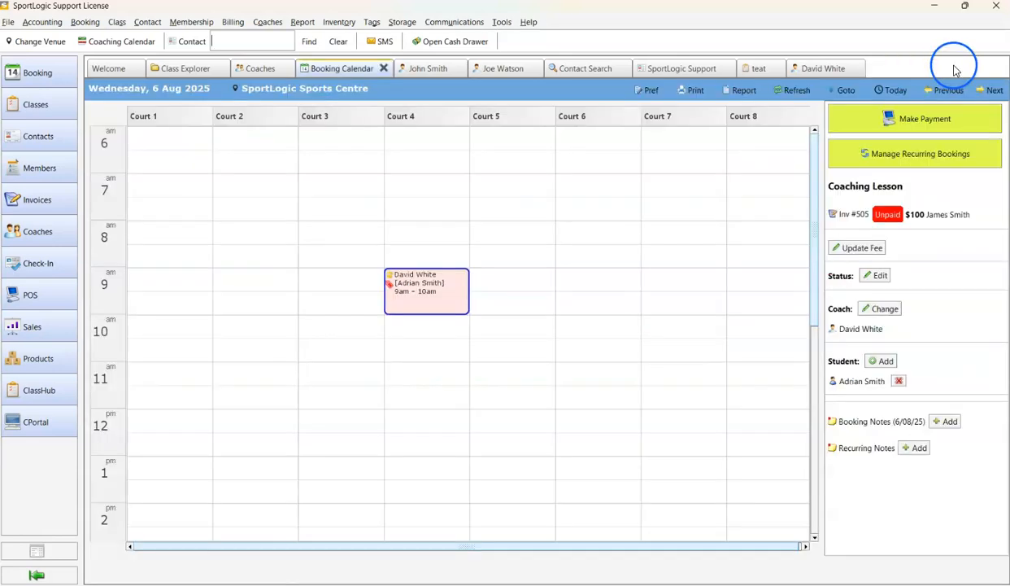